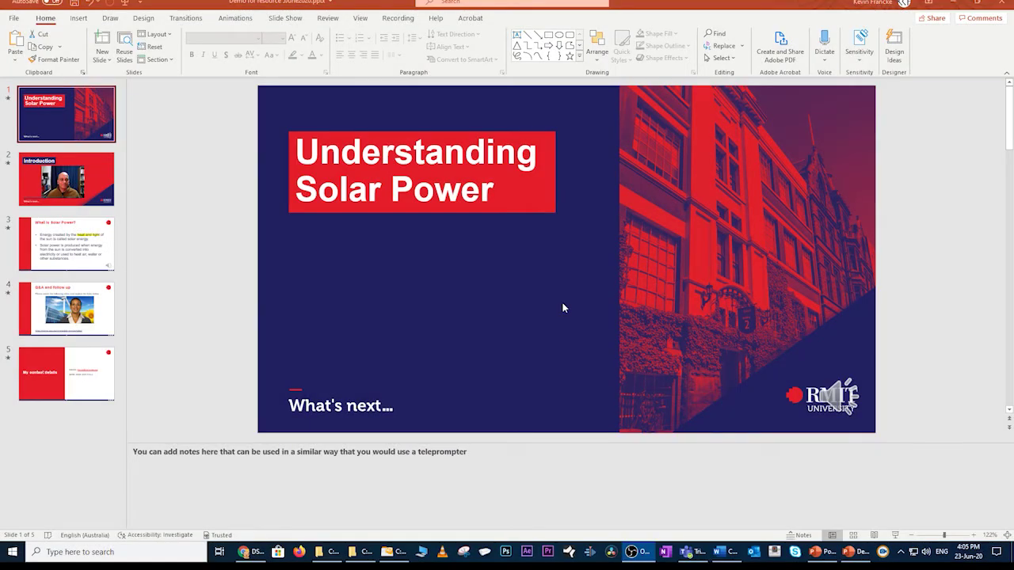
Step: Bring PowerPoint forward and open slide 5, "My contact details"
click(563, 308)
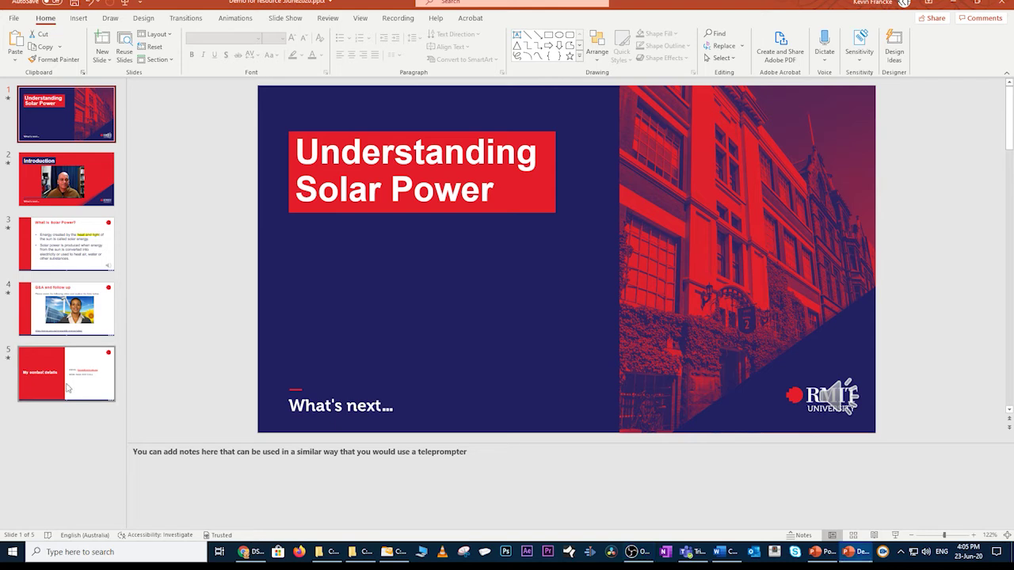
click(86, 361)
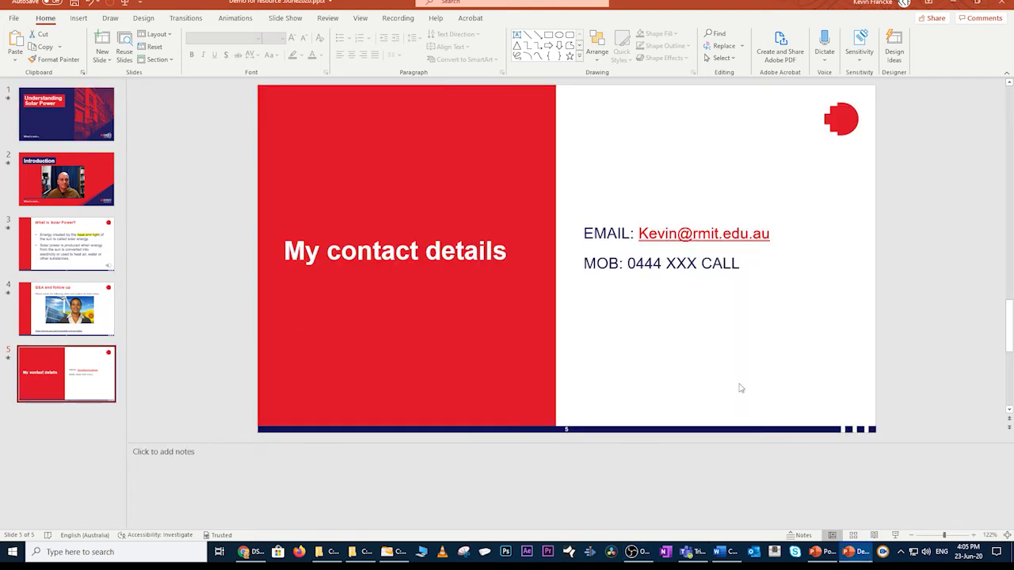
Step: Insert Corporate Relax - 0.33.mp3 from the PC as audio on the slide
click(79, 18)
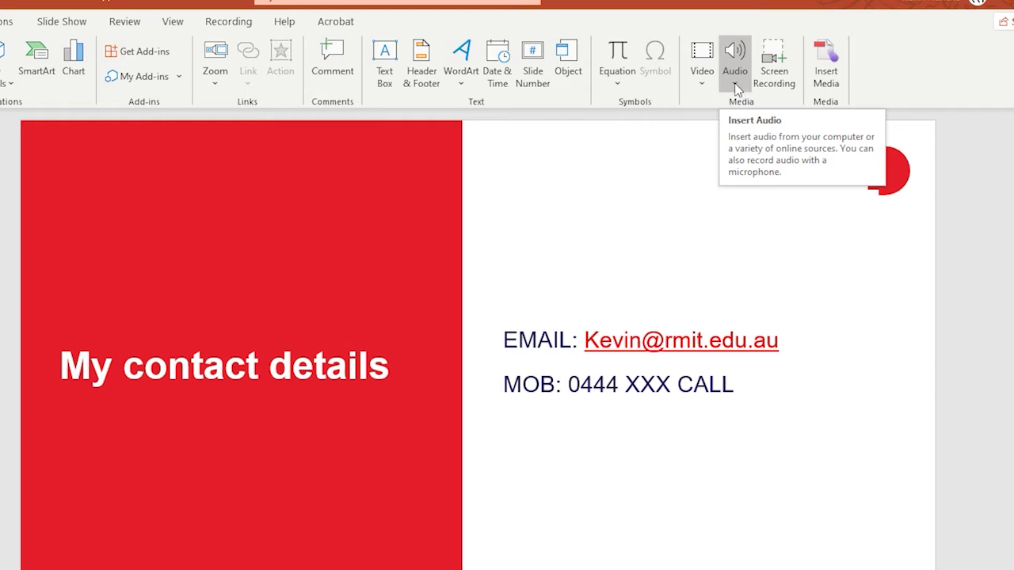
click(735, 86)
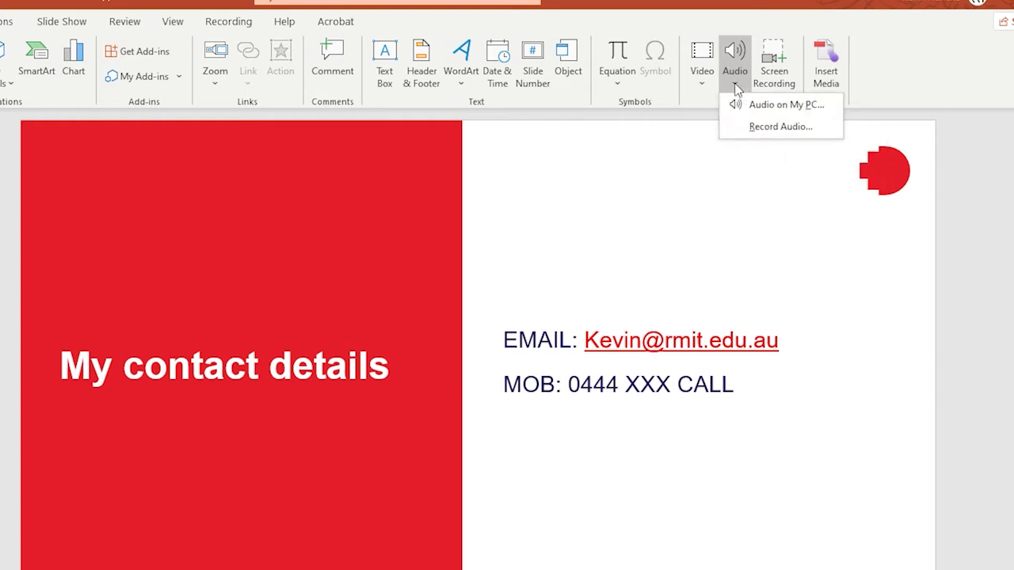
click(800, 111)
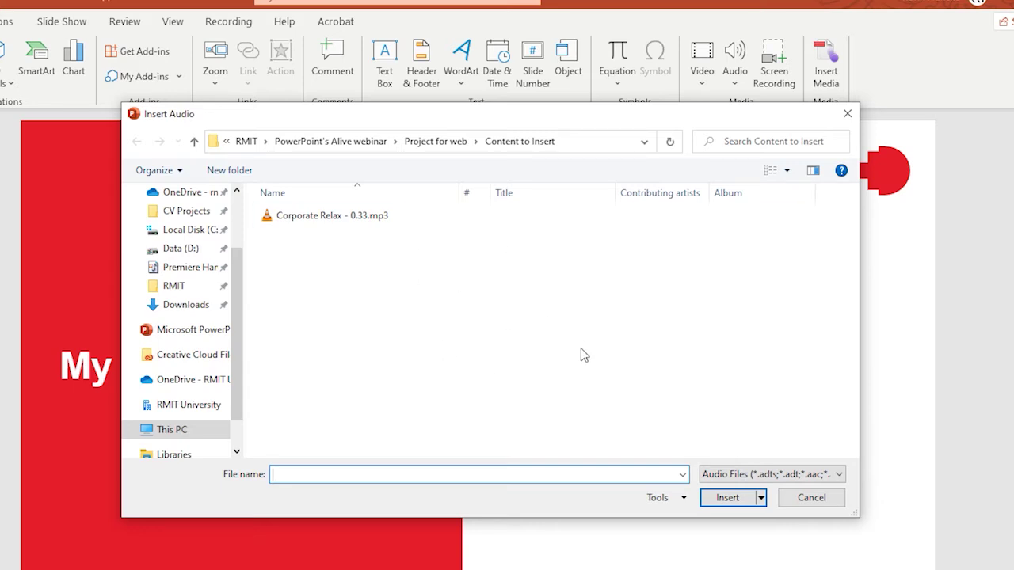
click(308, 221)
click(727, 497)
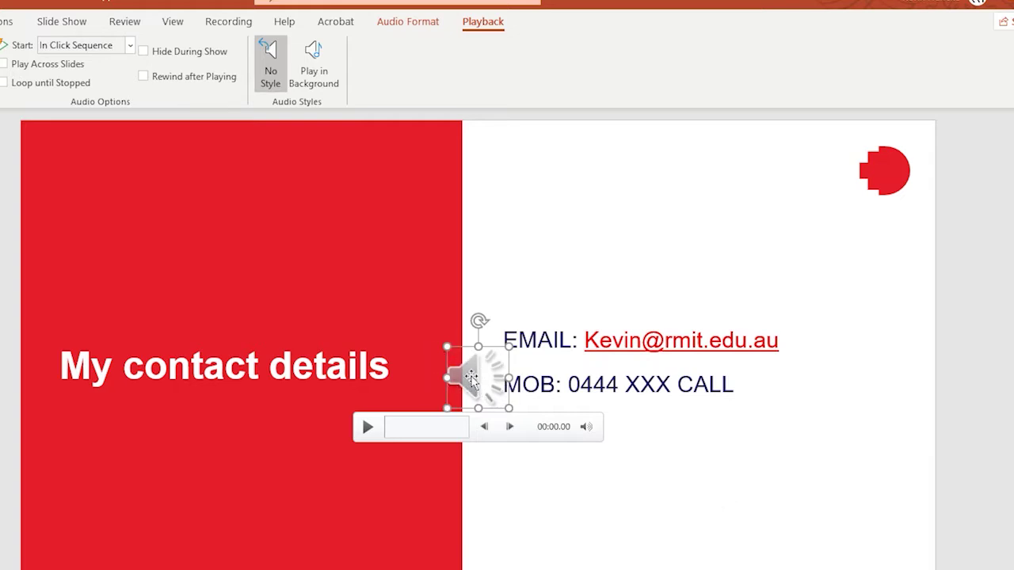
Step: Move the speaker icon to the lower right, view Trim Audio without changes, then delete it
drag(470, 379, 858, 494)
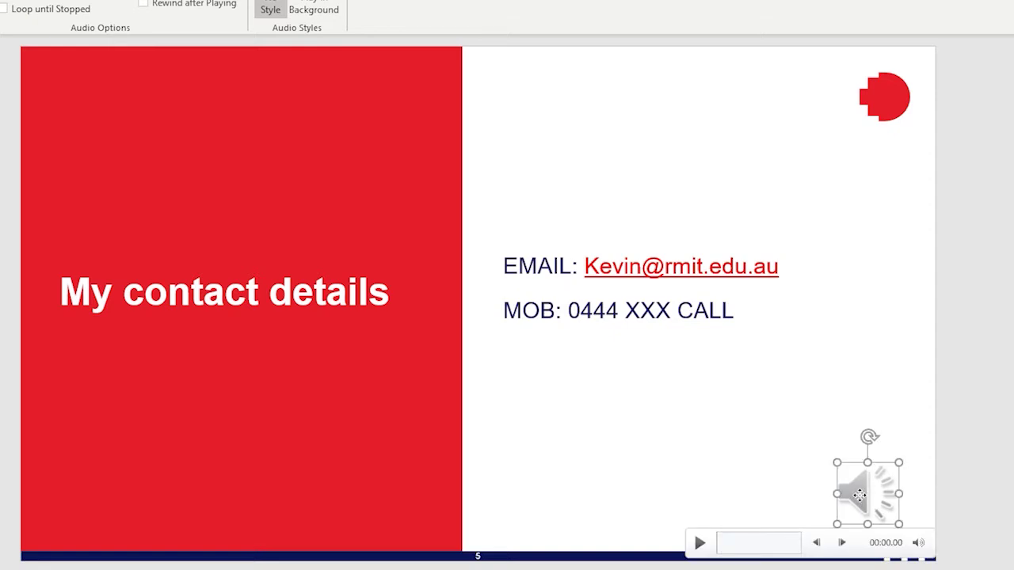
right_click(858, 494)
click(873, 527)
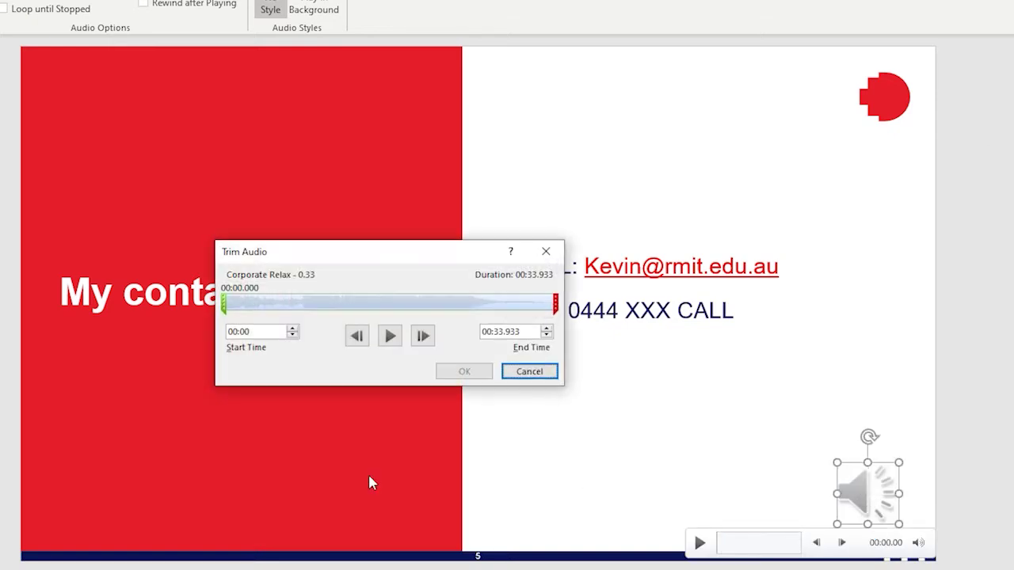
click(529, 372)
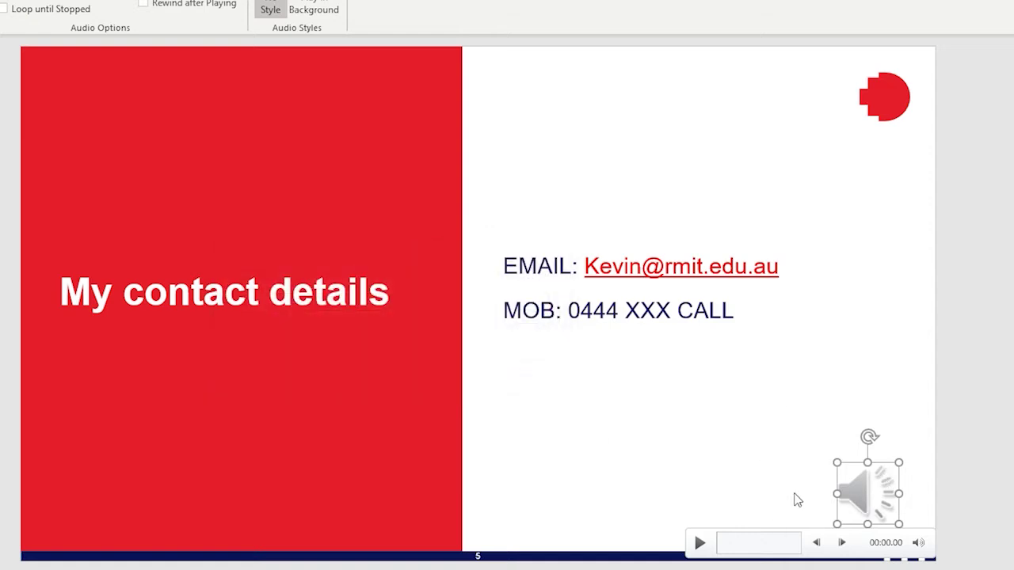
mouse_move(927, 548)
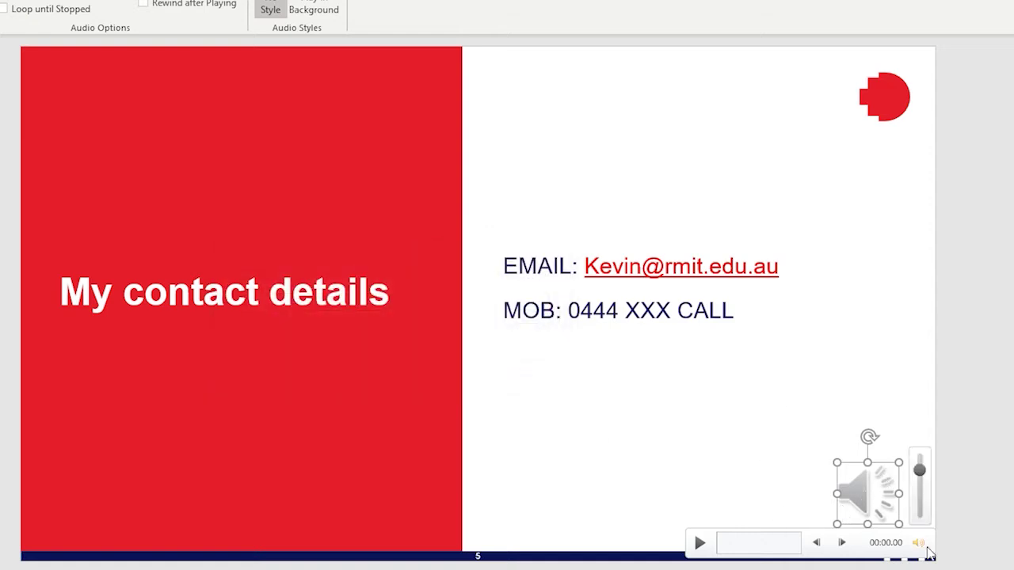
key(Delete)
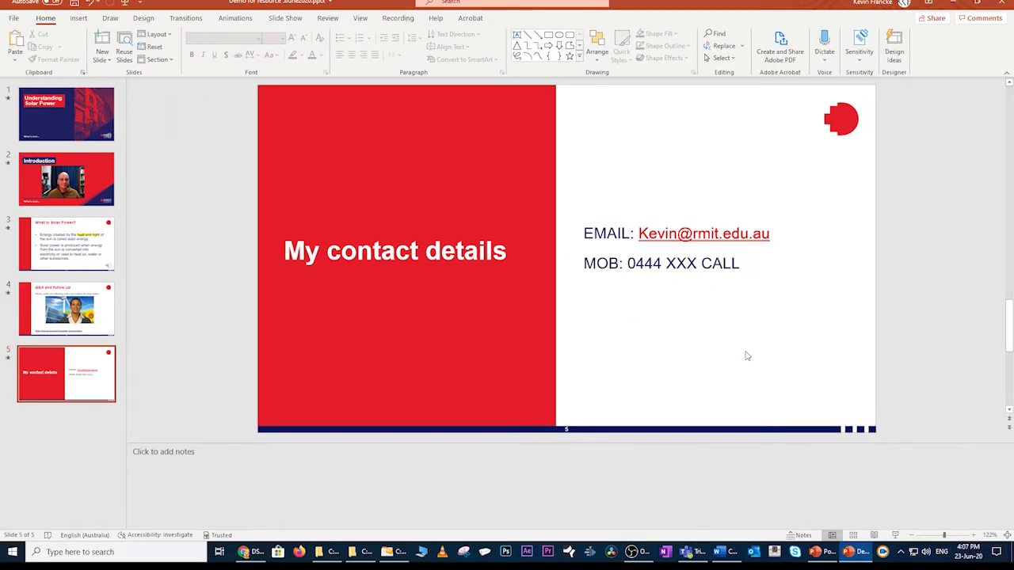
Step: Open Record Sound from the Audio menu and start recording a narration
click(77, 19)
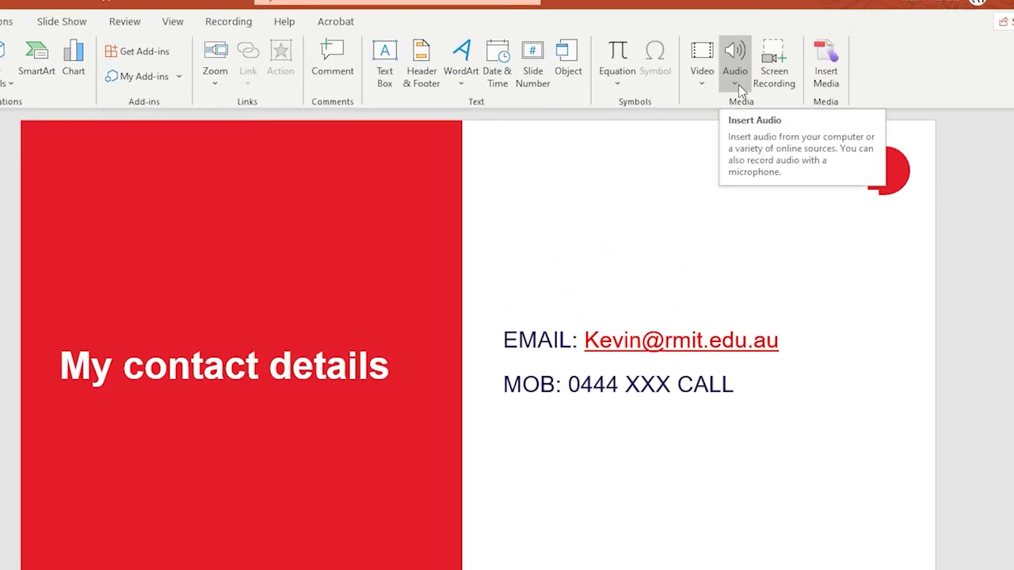
click(739, 91)
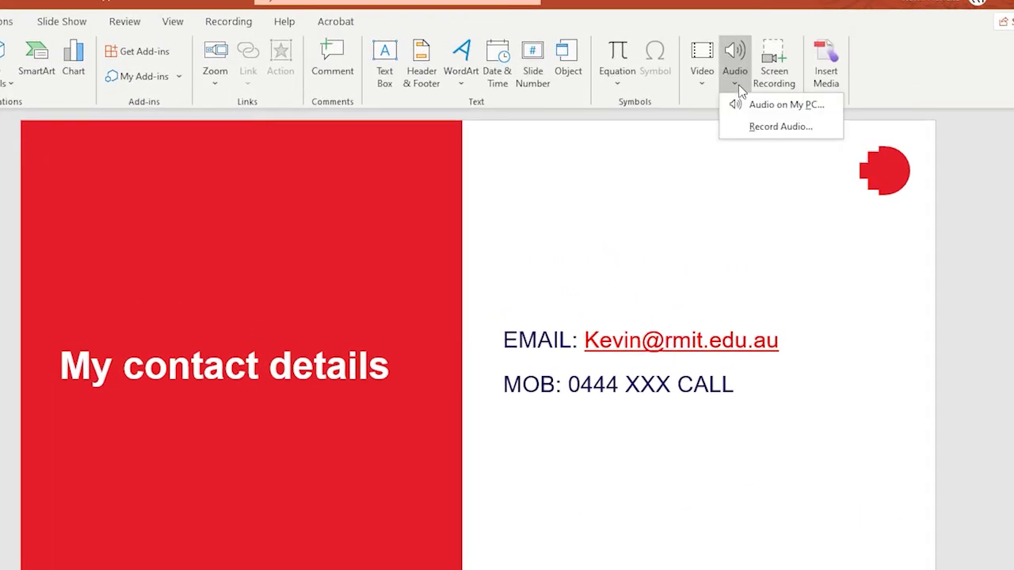
click(781, 128)
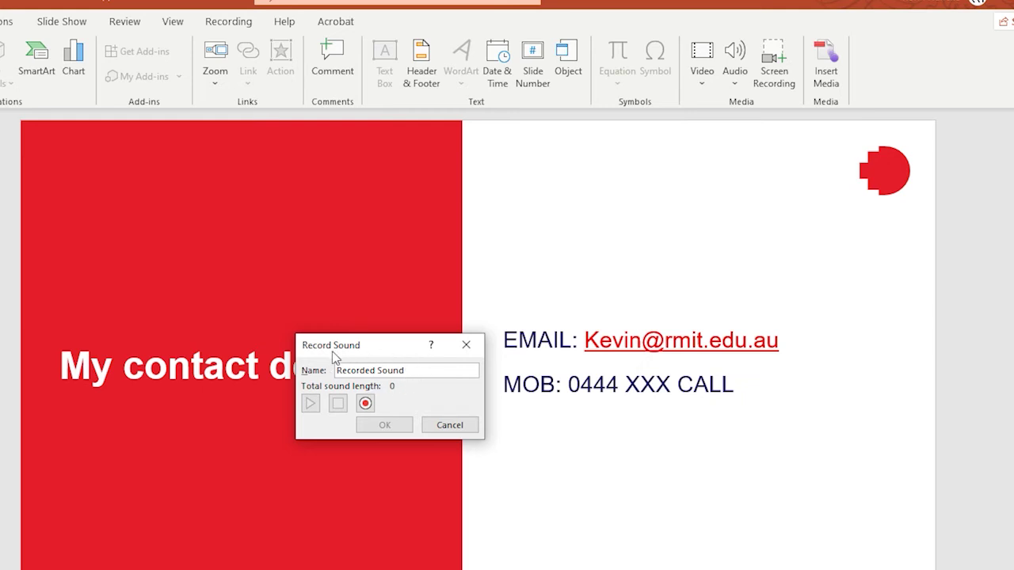
click(365, 405)
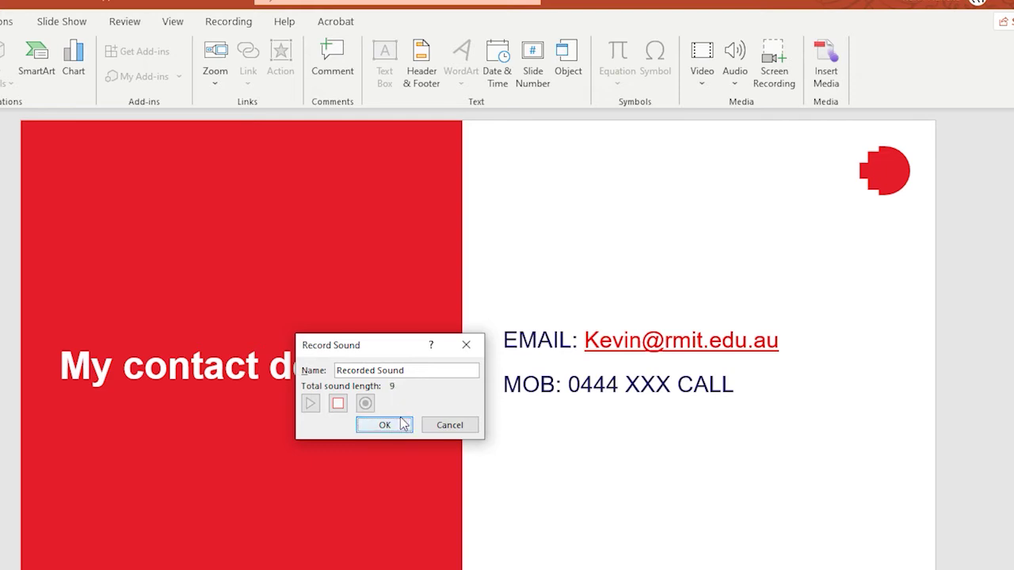
Step: Add the recorded sound to the slide and move its icon to the bottom-right corner
click(389, 429)
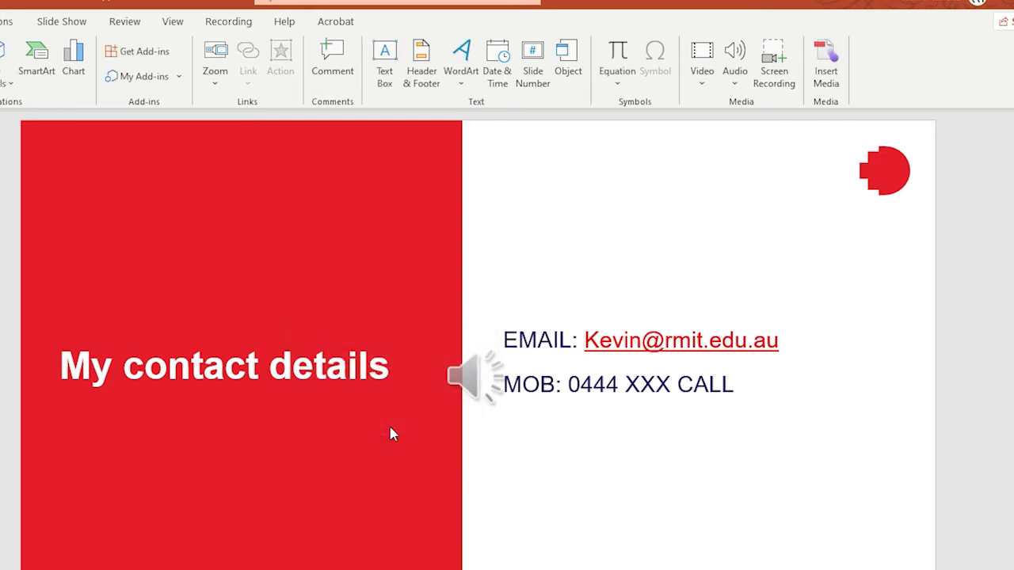
click(467, 382)
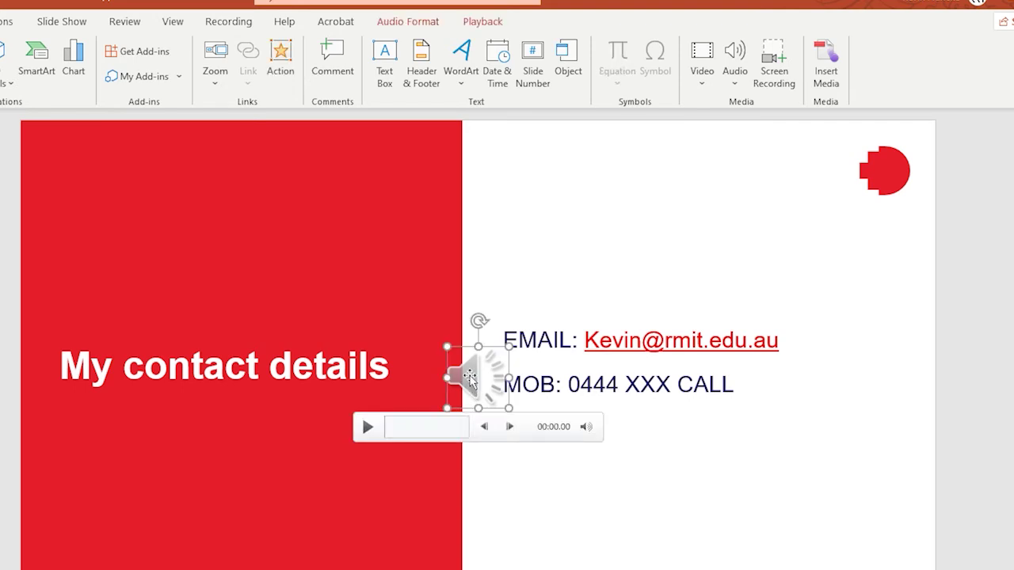
drag(471, 380, 814, 526)
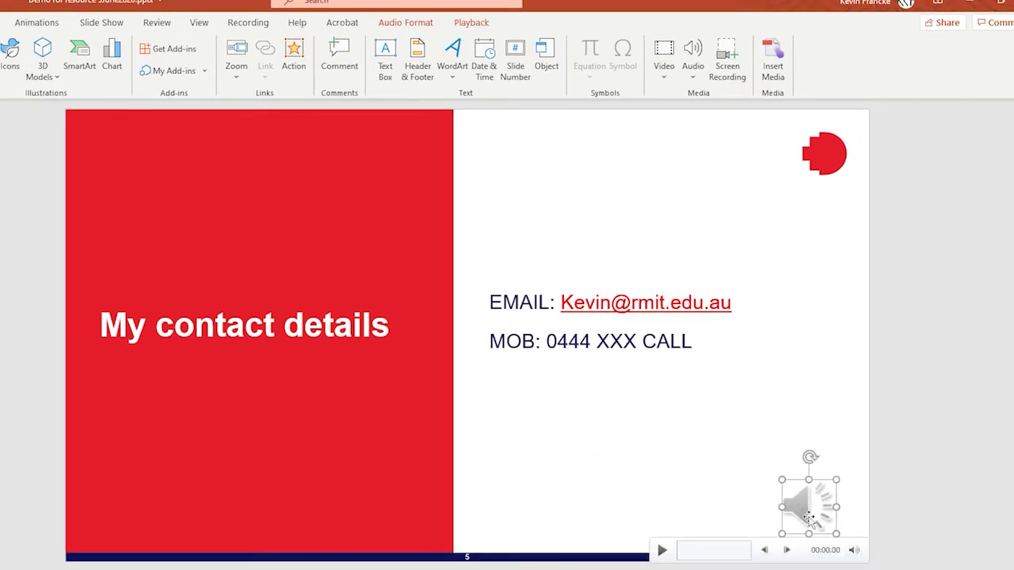
Step: Keep the sound's Start setting at In Click Sequence, then delete the clip
click(476, 23)
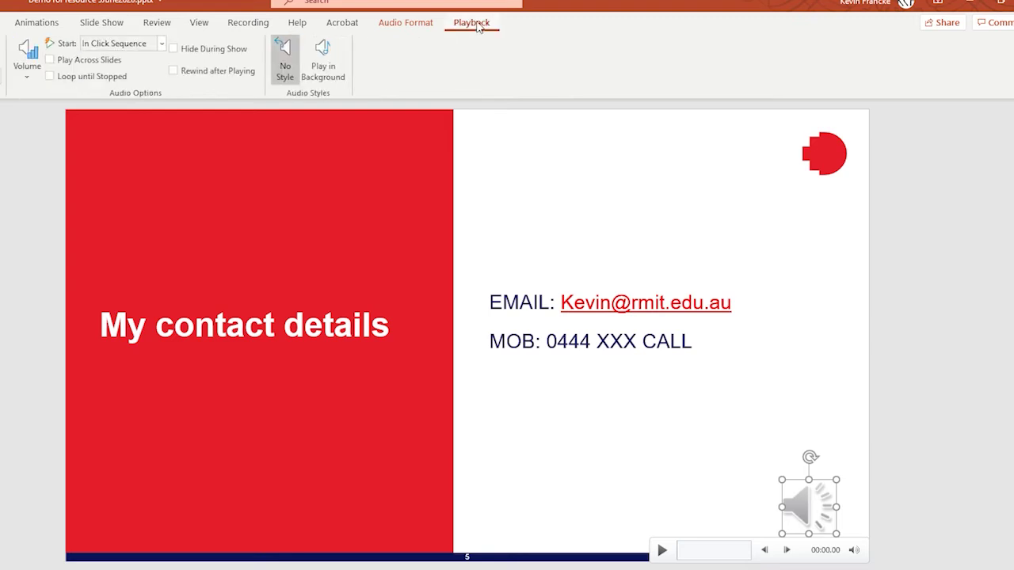
click(161, 44)
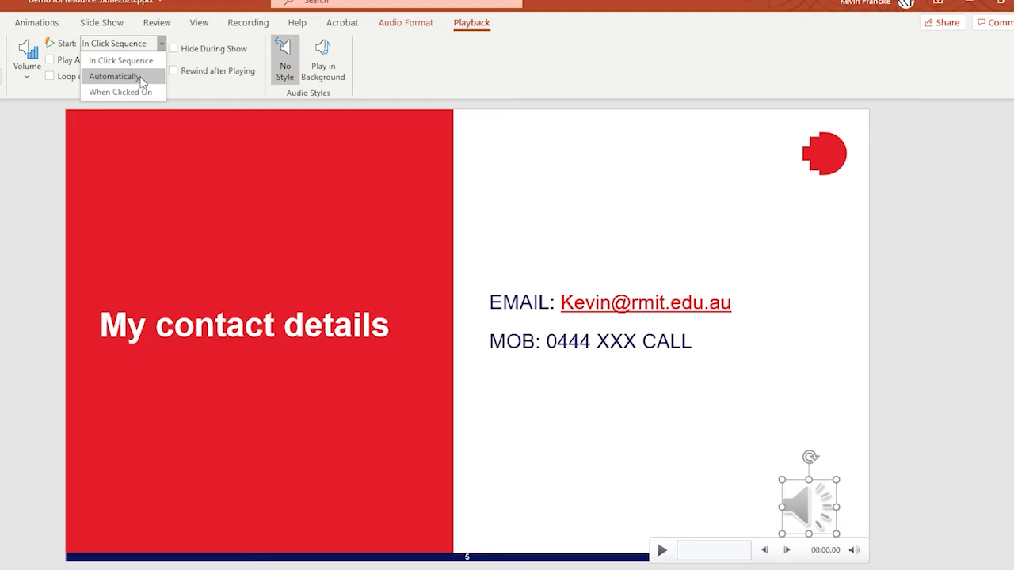
click(285, 165)
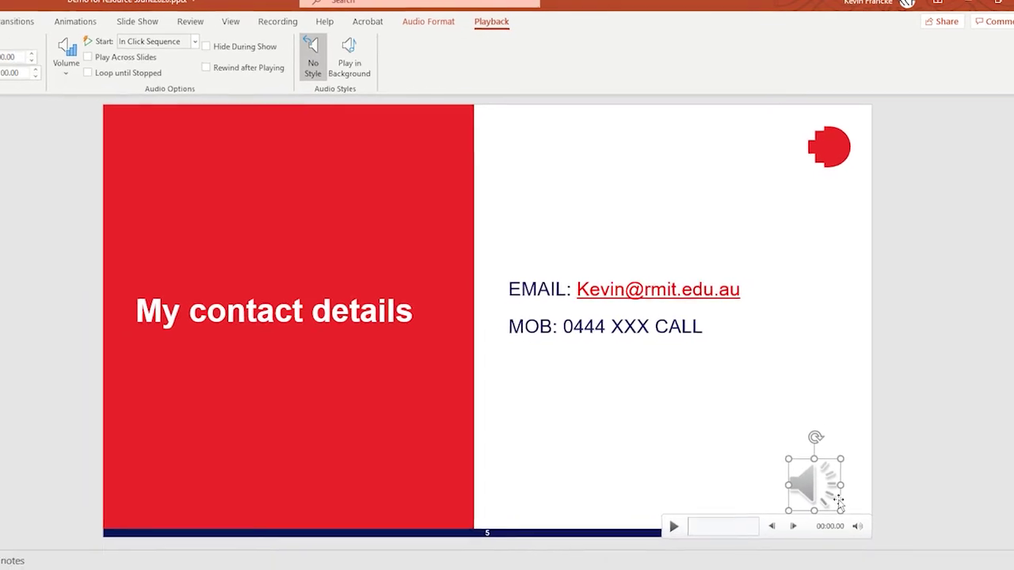
key(Delete)
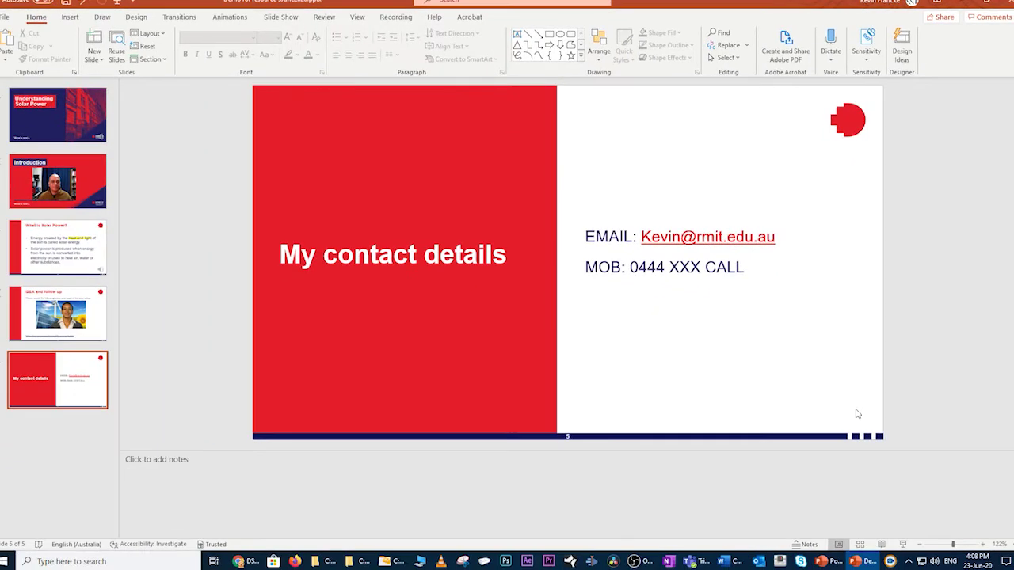
Step: Insert an online video by pasting the YouTube link into the Online Video dialog
click(70, 18)
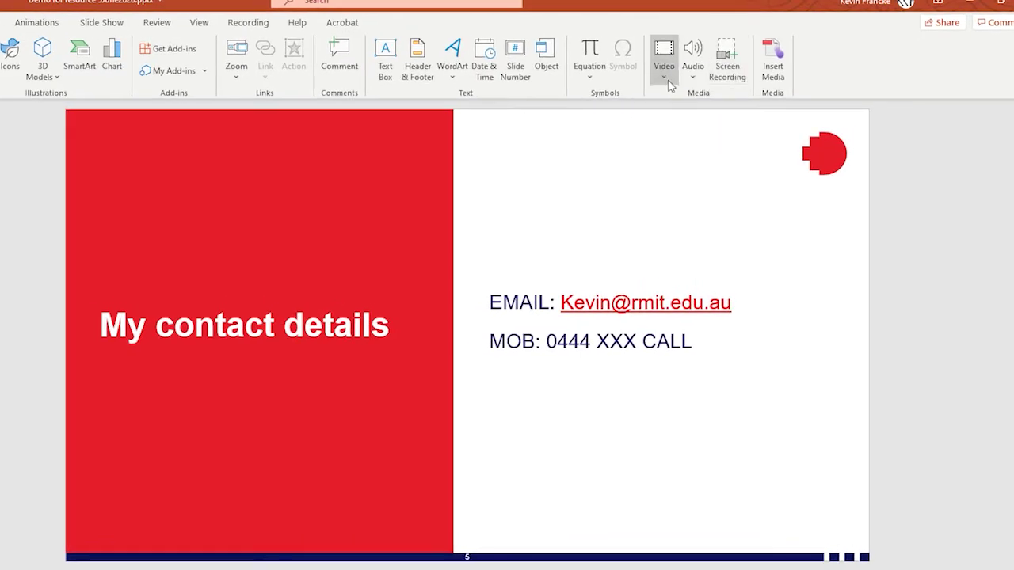
click(665, 76)
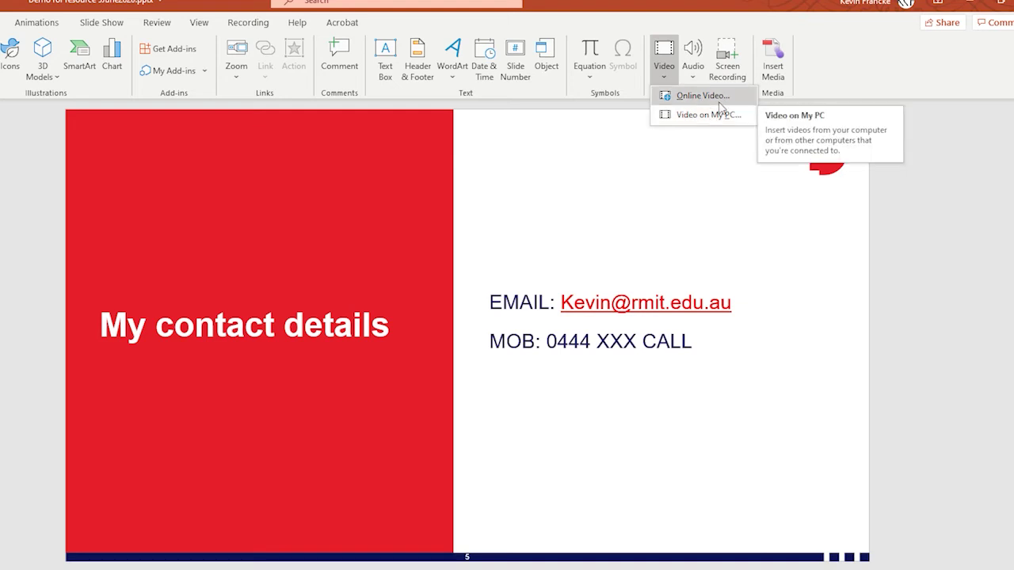
click(703, 96)
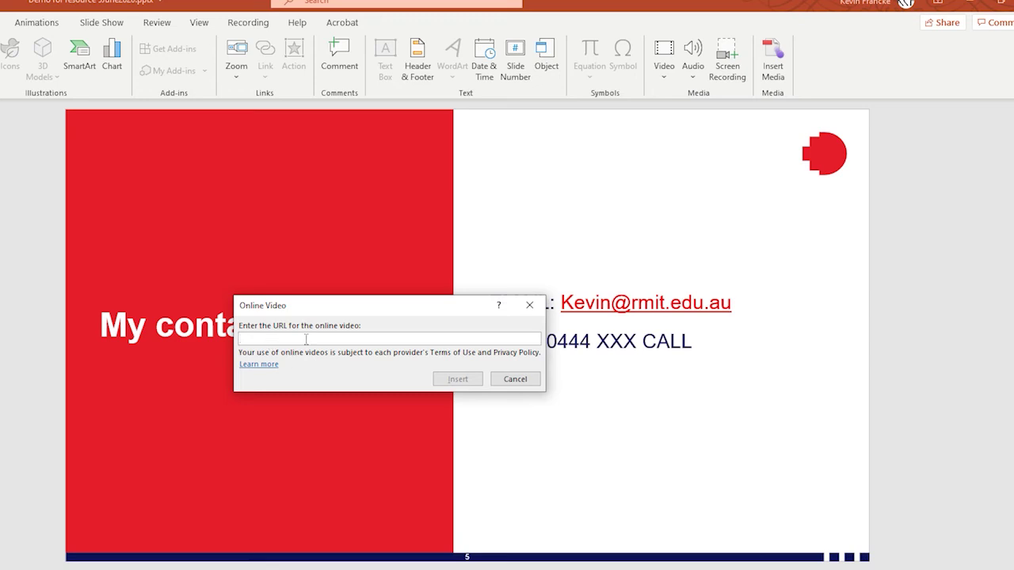
text(https://www.youtube.com/watch?v=MpbNQcELVMA)
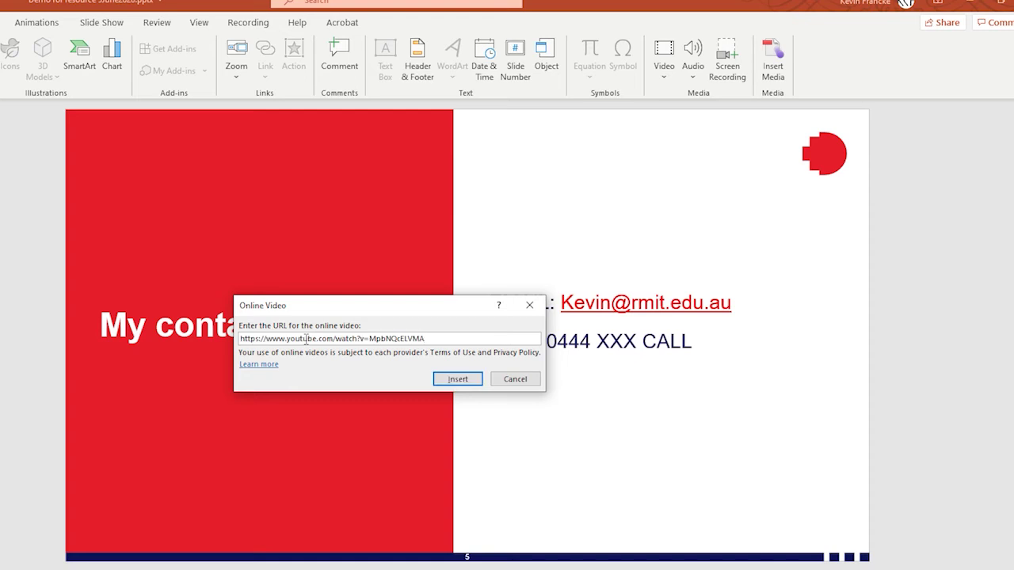
click(461, 380)
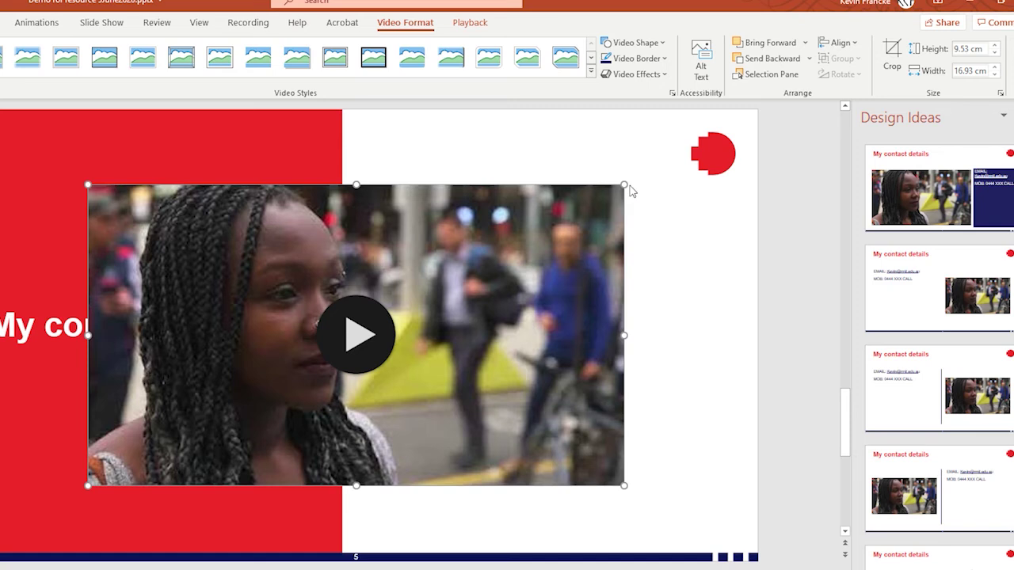
Step: Shrink and reposition the YouTube video, then delete it from the slide
drag(625, 185, 471, 270)
drag(351, 422, 443, 427)
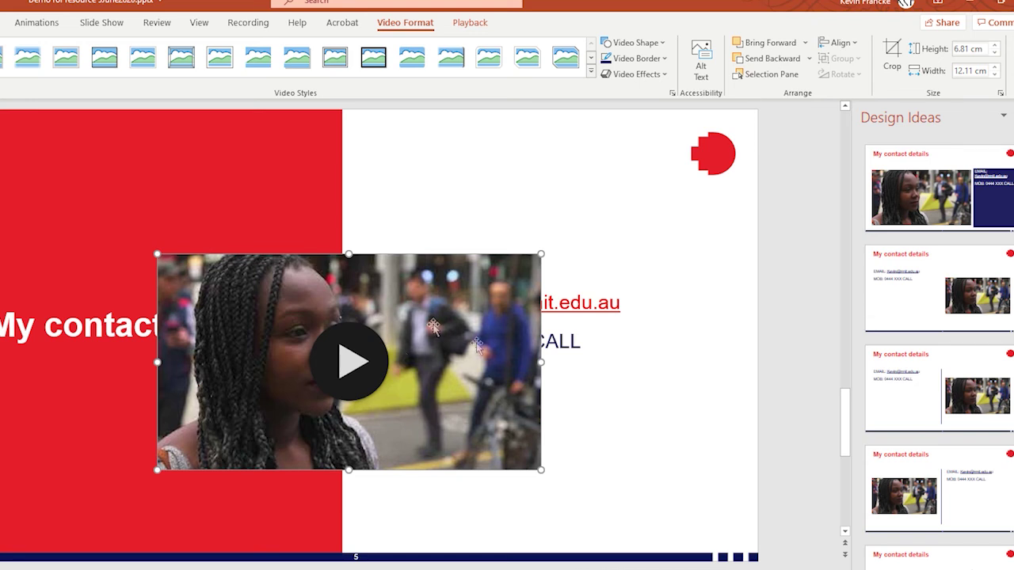
key(Delete)
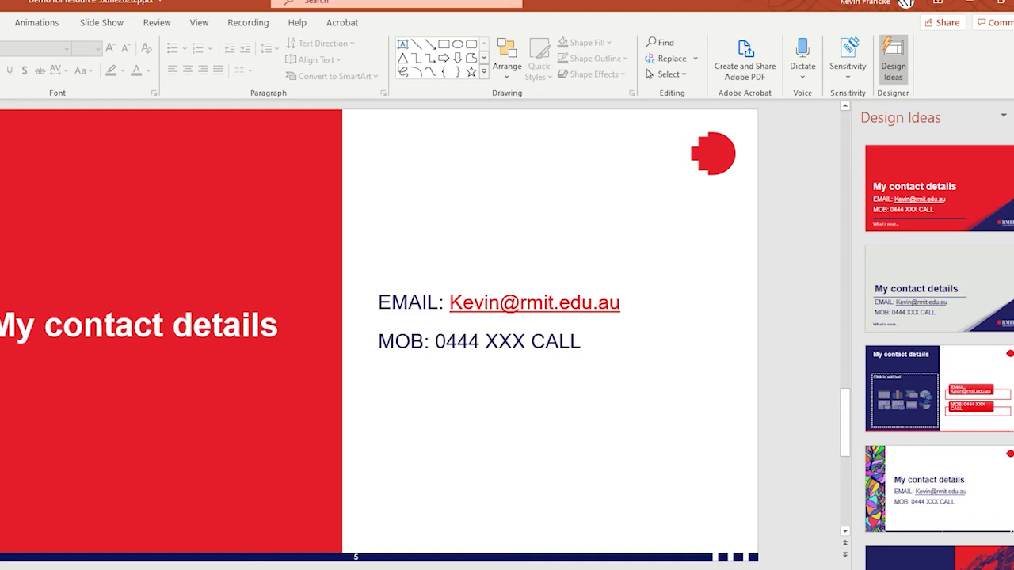
Step: Insert Narrator_close.mp4 from the Content to Insert folder as a video
key(alt+n)
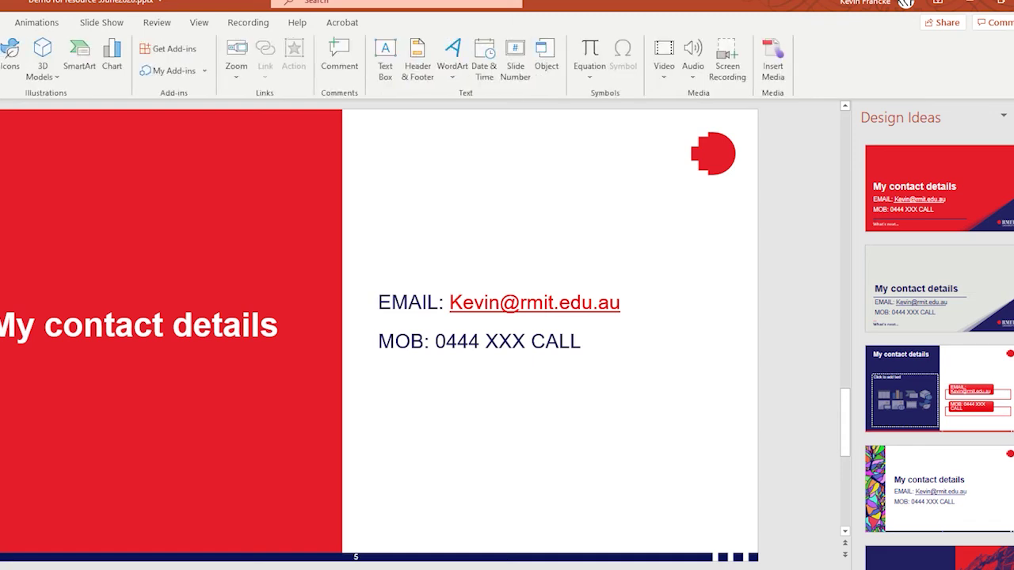
click(664, 67)
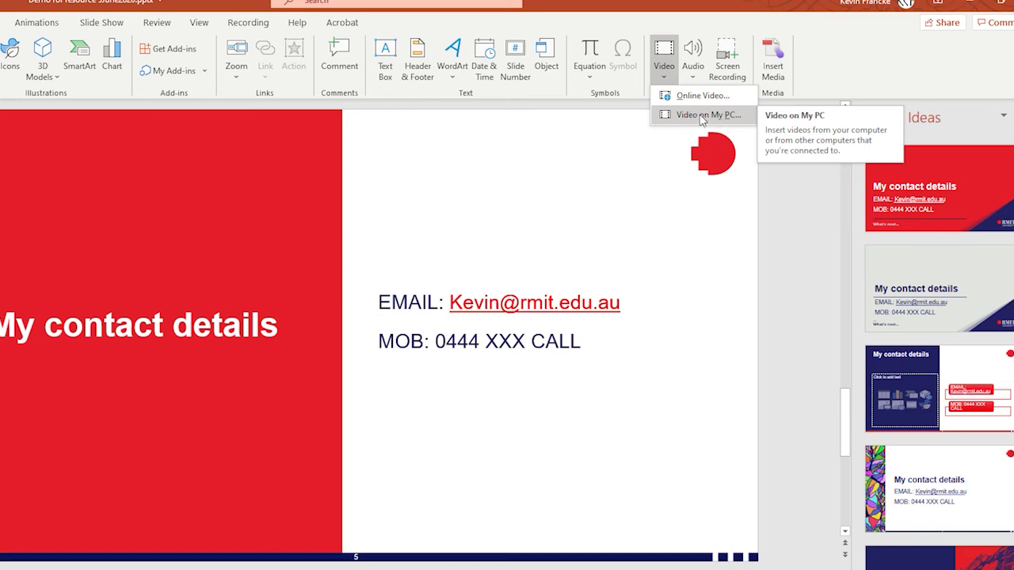
click(702, 120)
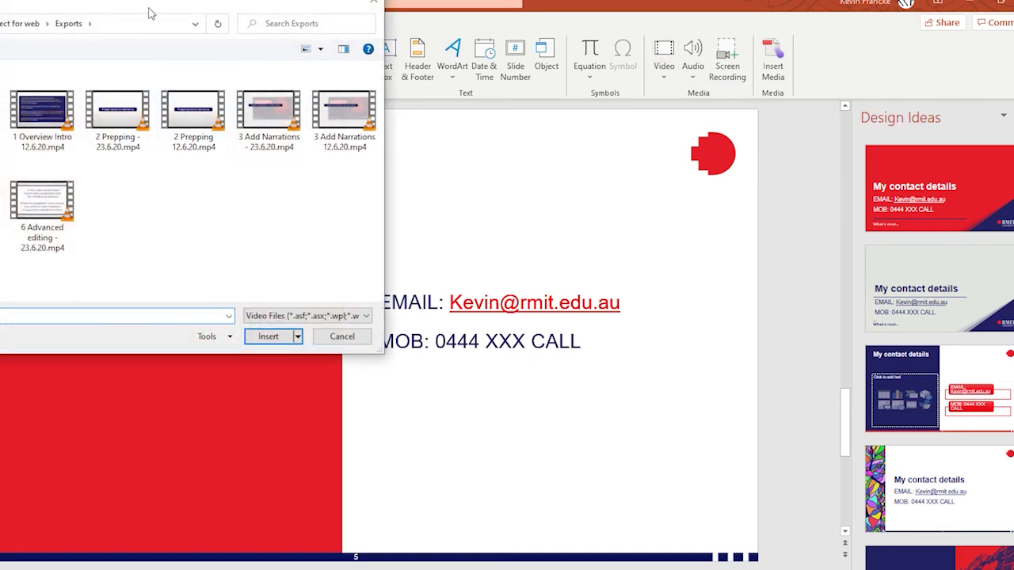
drag(126, 6, 369, 54)
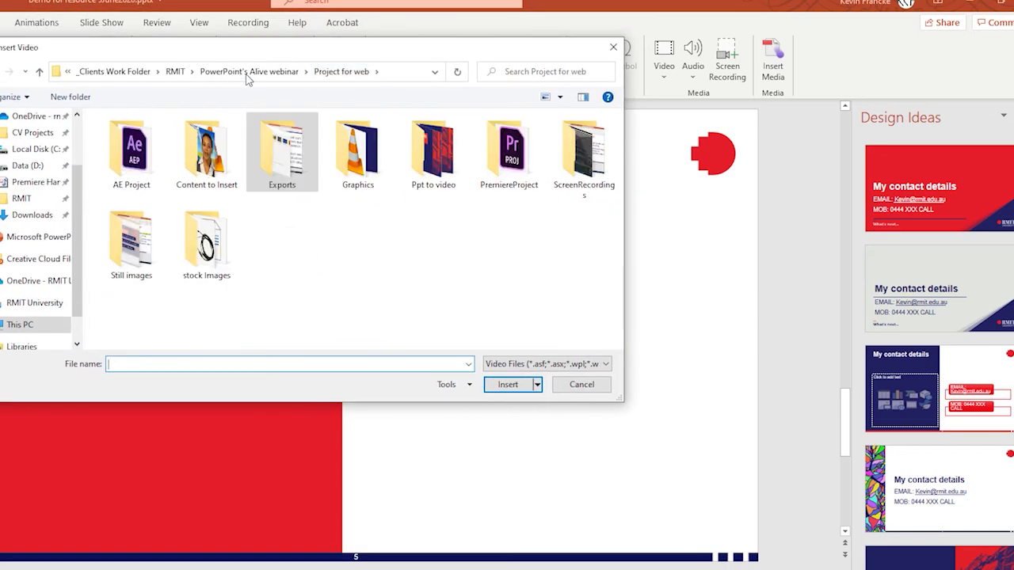
double_click(213, 153)
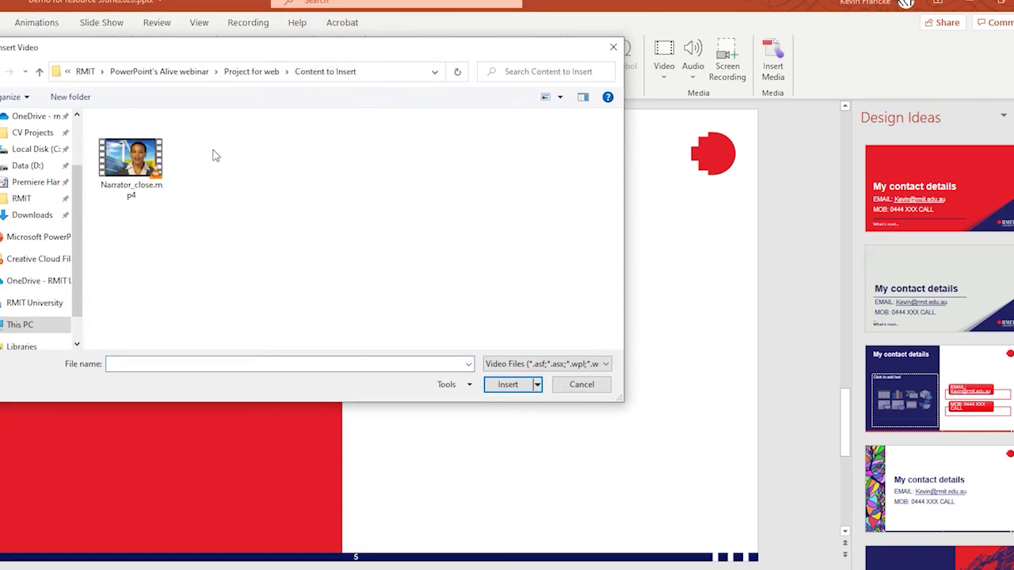
click(133, 157)
click(507, 384)
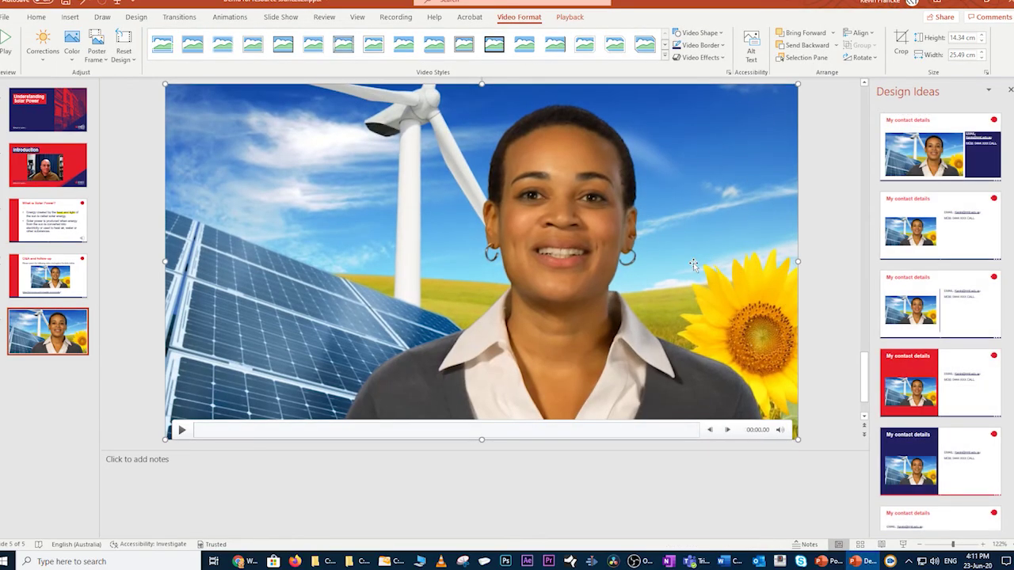
Step: Shrink the narrator video to 6.04 × 10.74 cm and place it lower right
drag(797, 83, 586, 203)
drag(166, 438, 321, 351)
drag(396, 314, 580, 381)
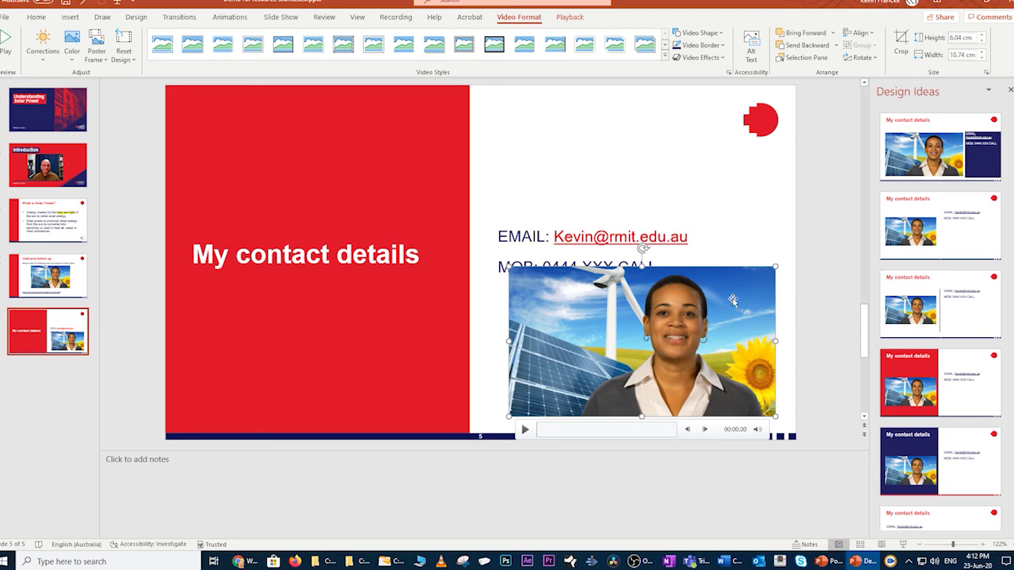
Step: Arrange the Content to Insert folder window beside the restored PowerPoint window
click(988, 4)
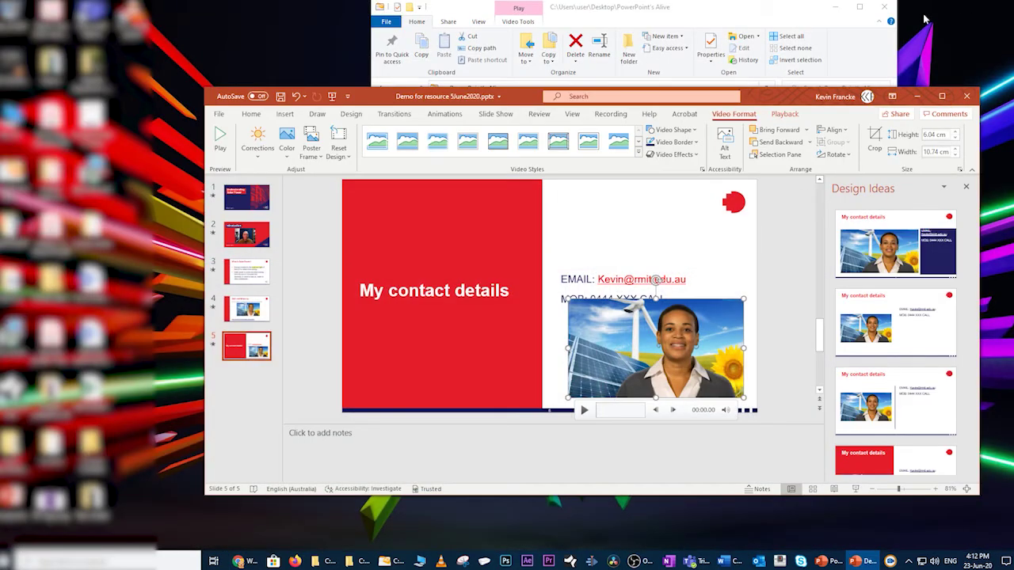
click(834, 7)
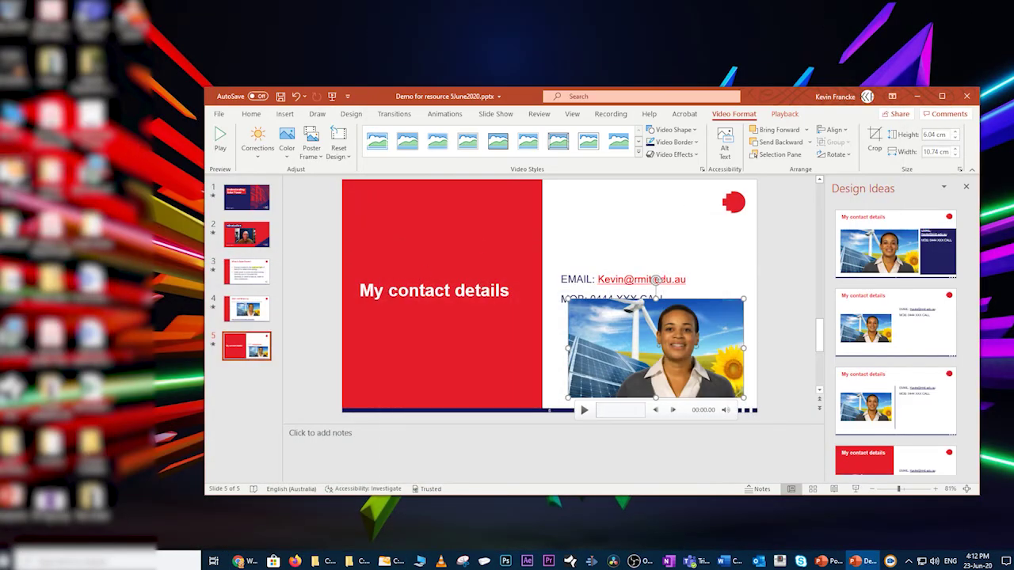
key(alt+Tab)
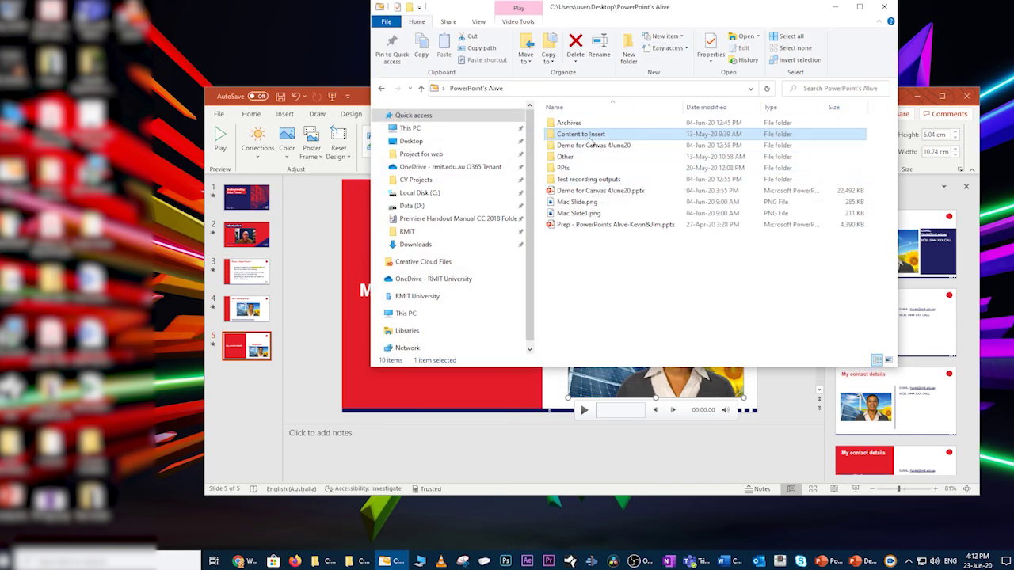
double_click(588, 136)
drag(634, 16, 245, 71)
Step: Drag Narrator_close.mp4 onto the slide, shrink it, and move it over the email line
drag(188, 204, 610, 233)
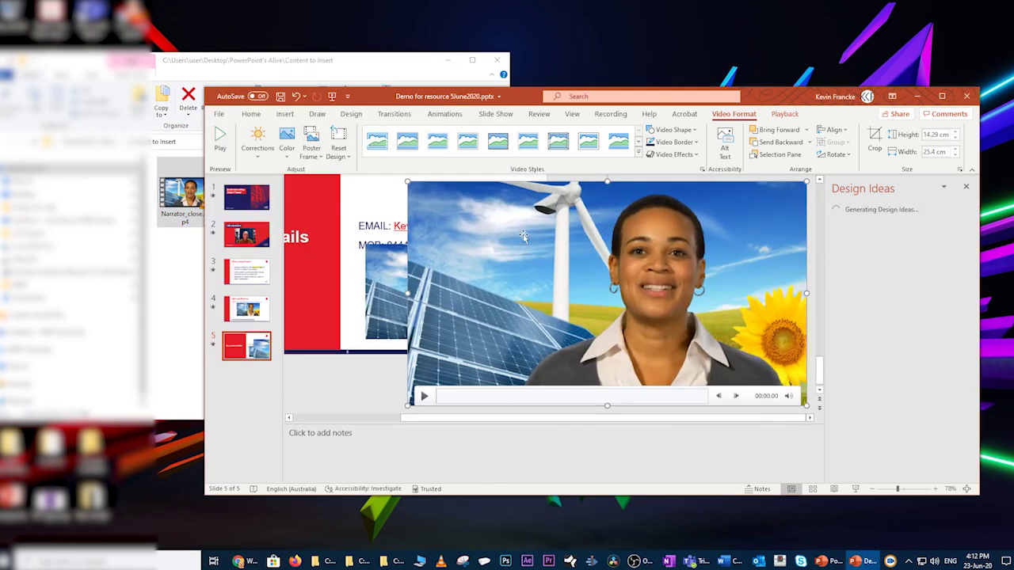
drag(407, 181, 640, 309)
drag(725, 362, 549, 279)
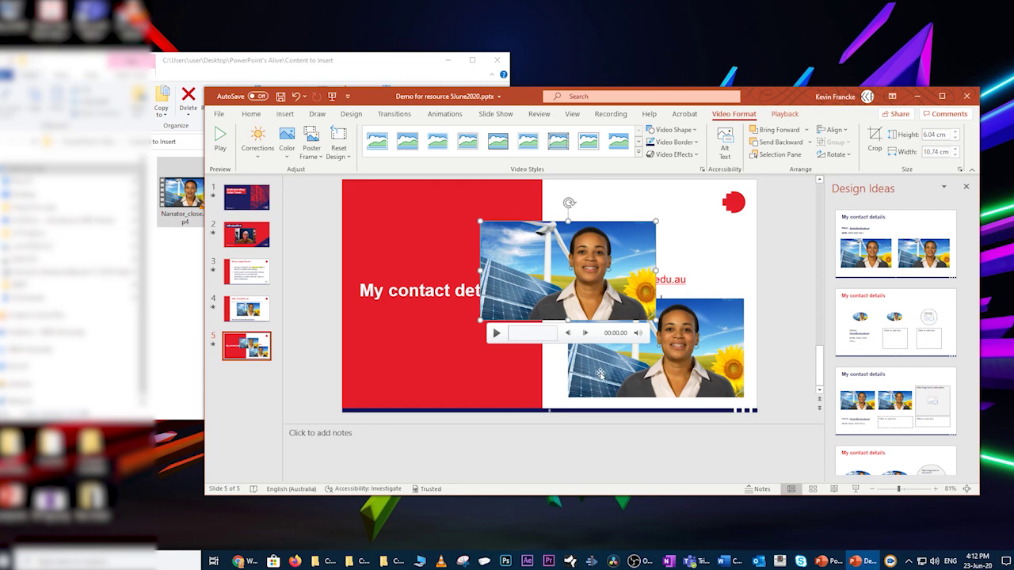